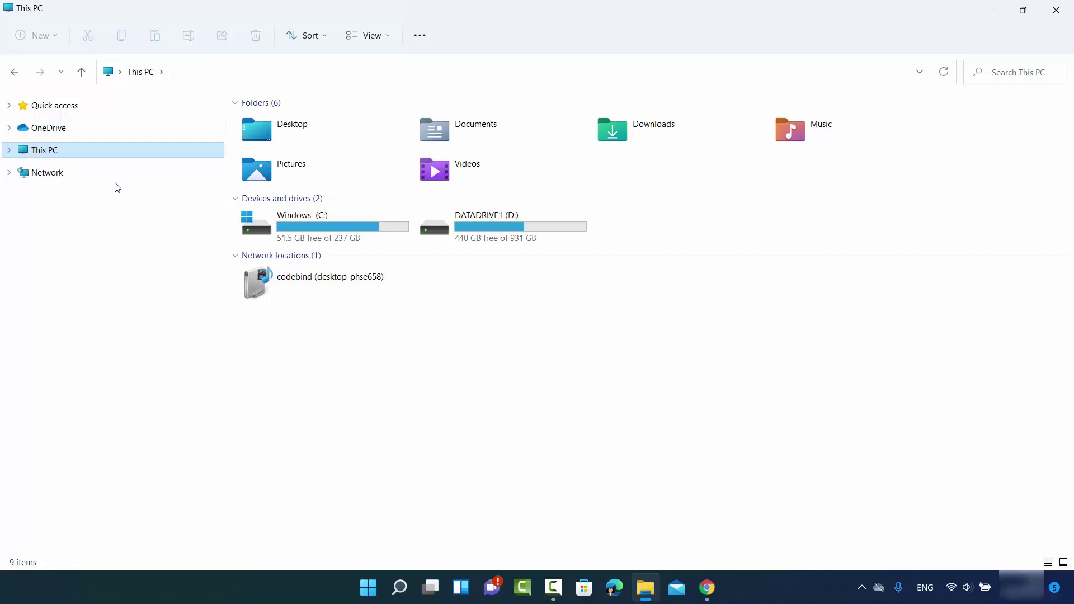
- Open Computer Management for This PC and display its Disk Management section
mouse_move(340, 241)
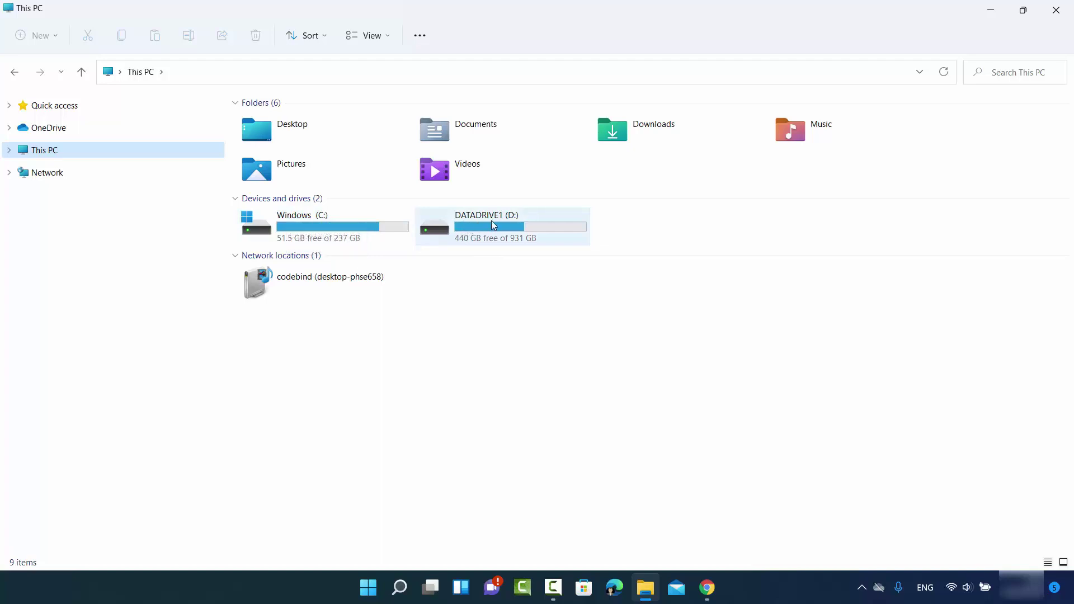
mouse_move(516, 227)
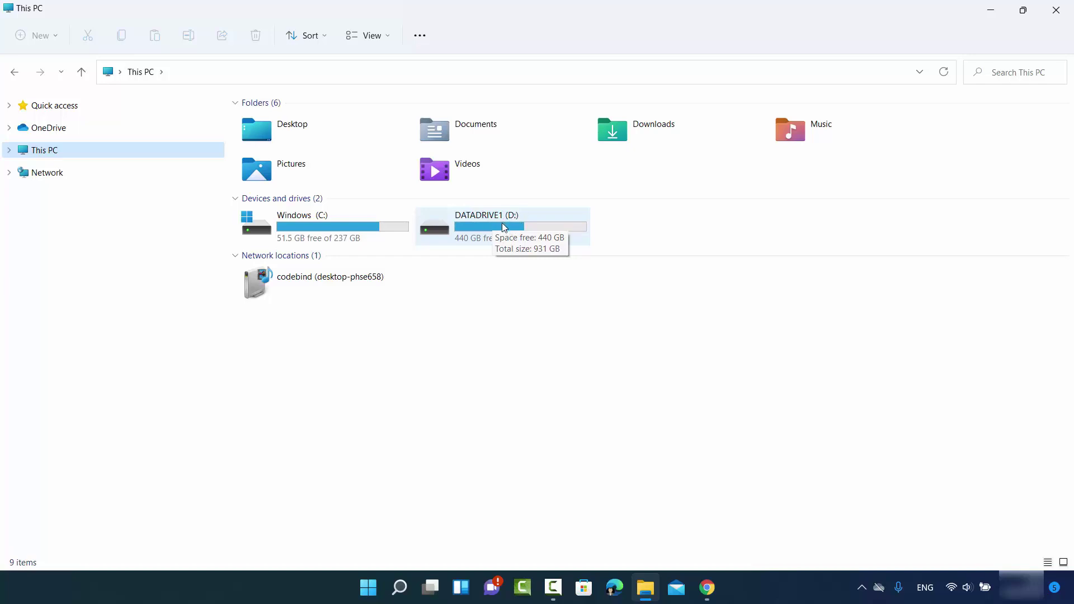
right_click(79, 156)
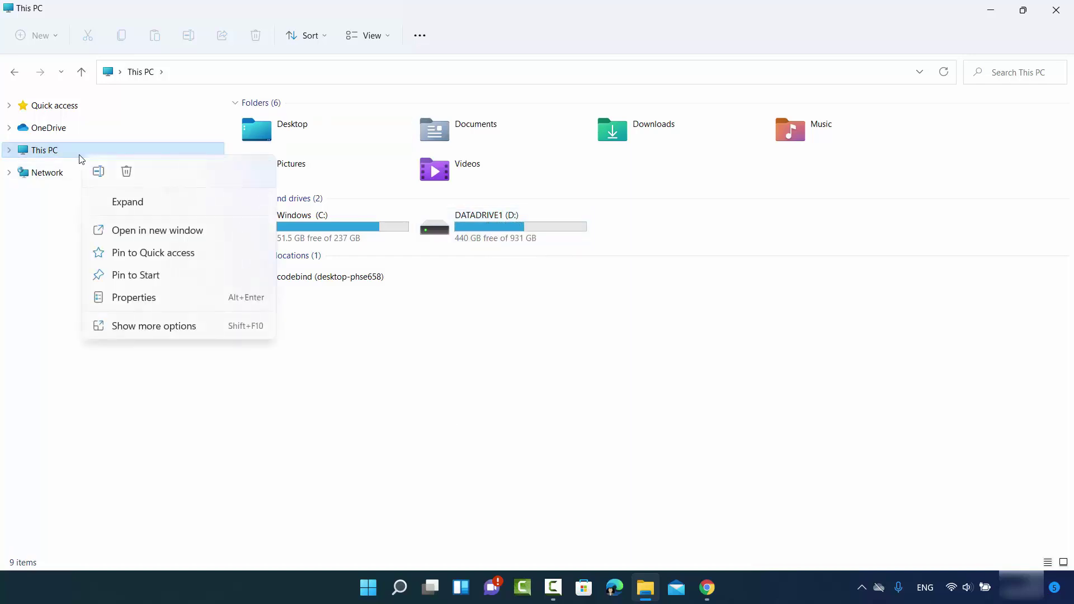
left_click(135, 334)
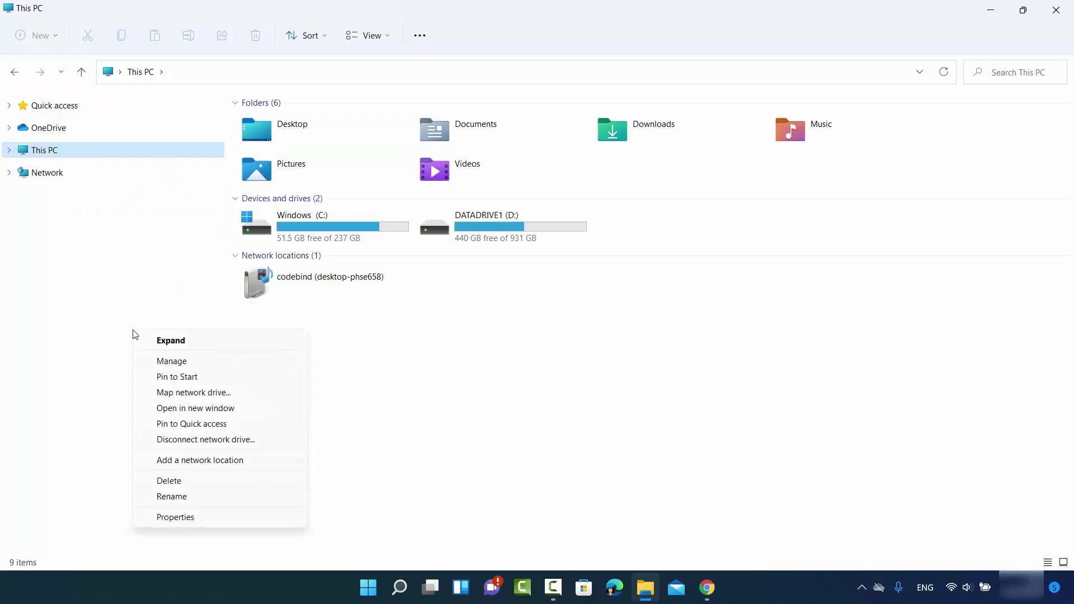
left_click(178, 362)
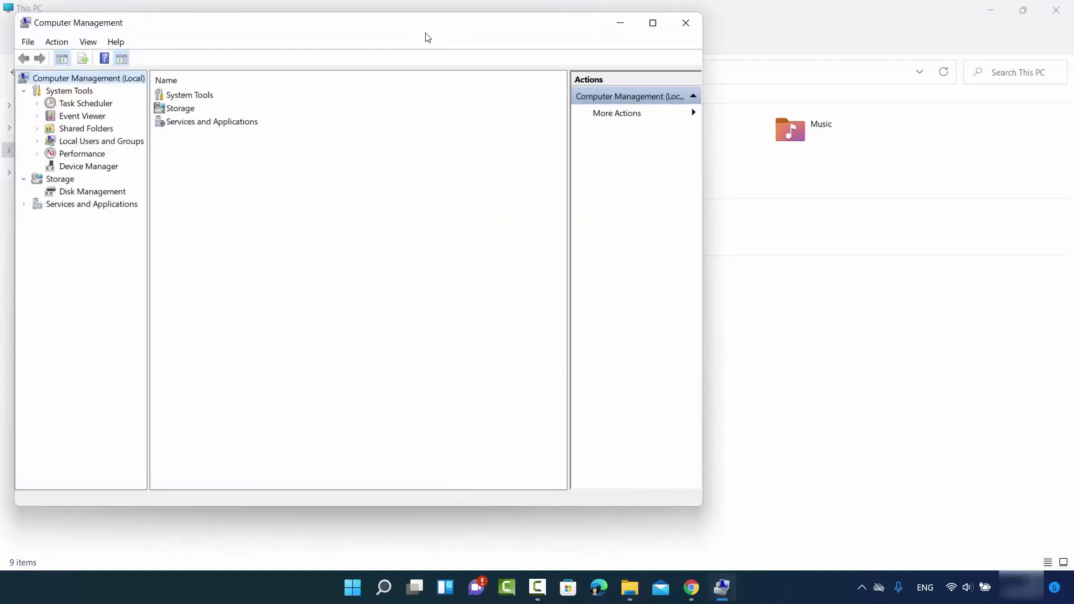
left_click_drag(427, 33, 586, 51)
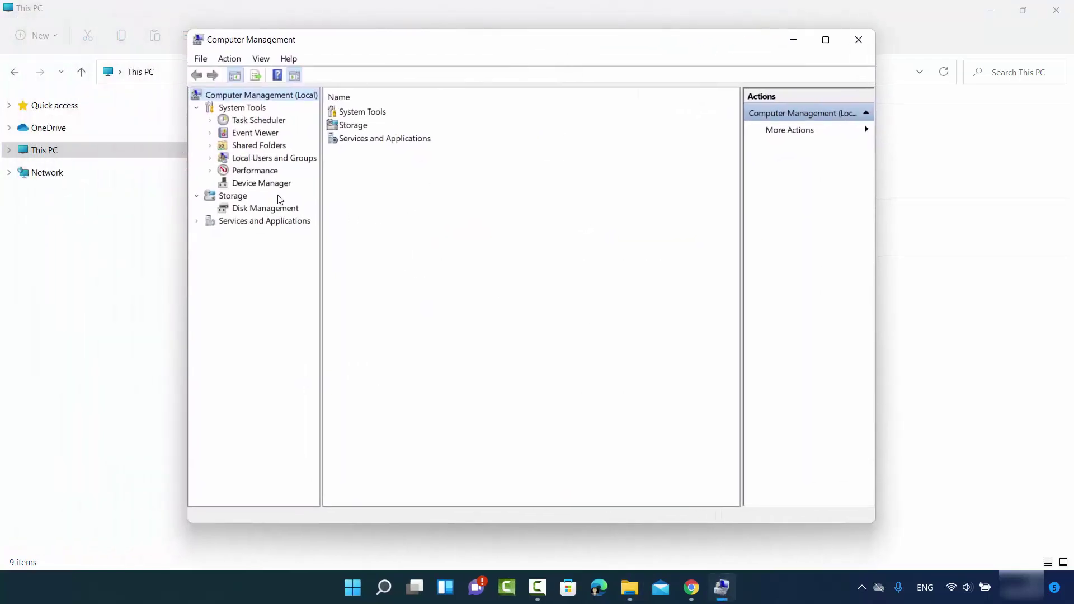
left_click(253, 210)
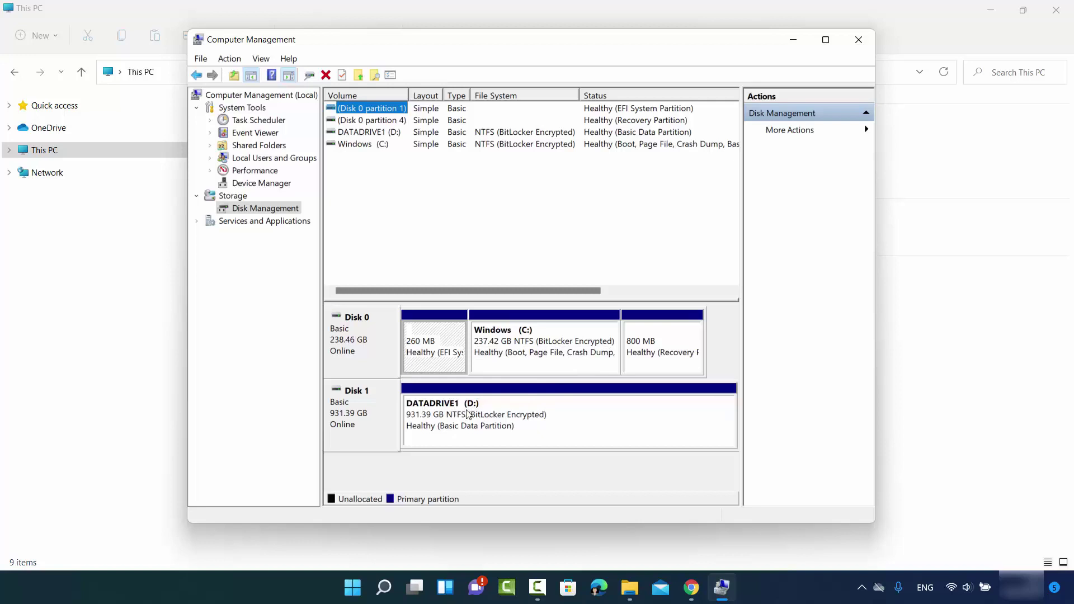
- Change the drive letter of the DATADRIVE1 (D:) volume to E, accepting both warnings, and close Computer Management
left_click(539, 421)
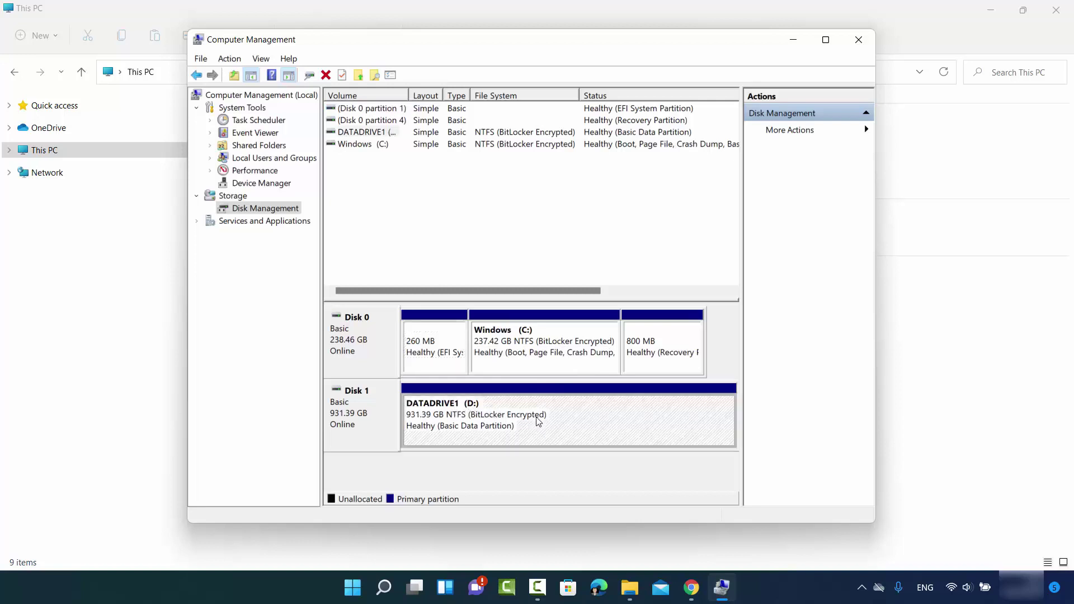
right_click(538, 420)
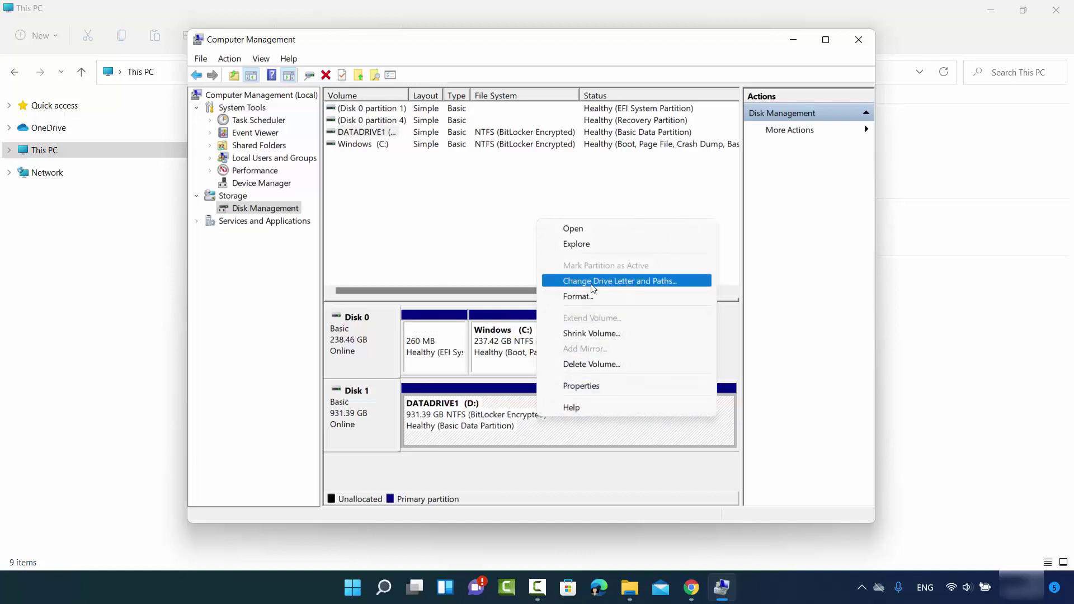
left_click(607, 287)
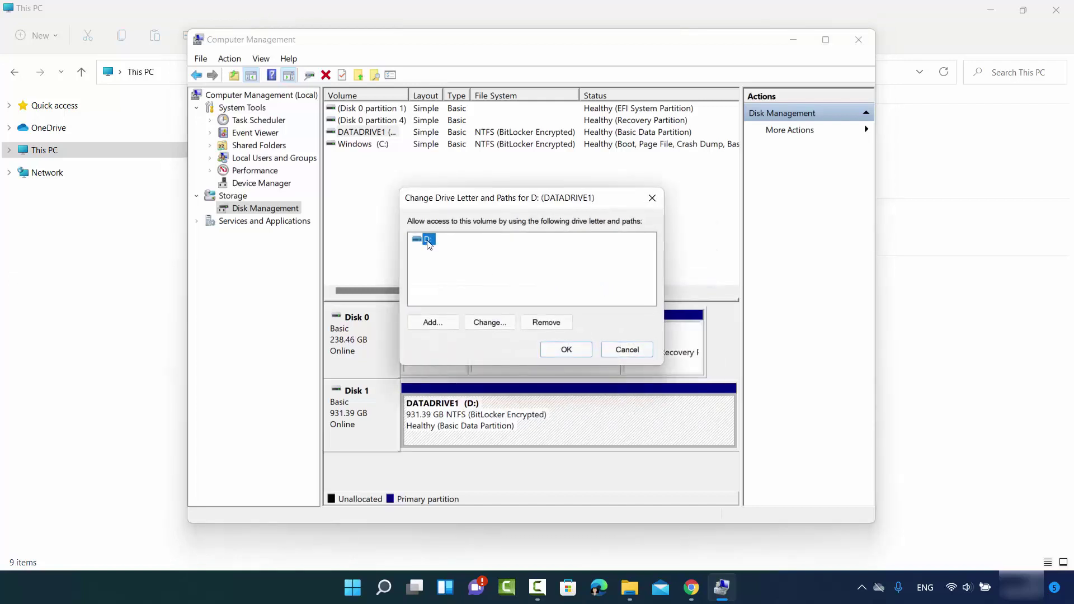
left_click(488, 322)
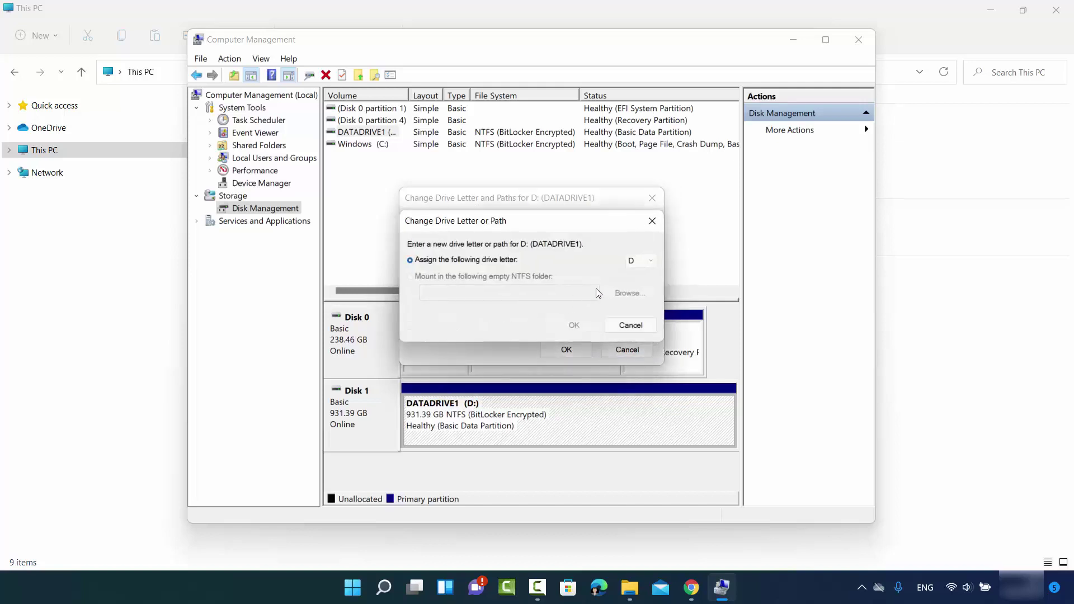
left_click(645, 266)
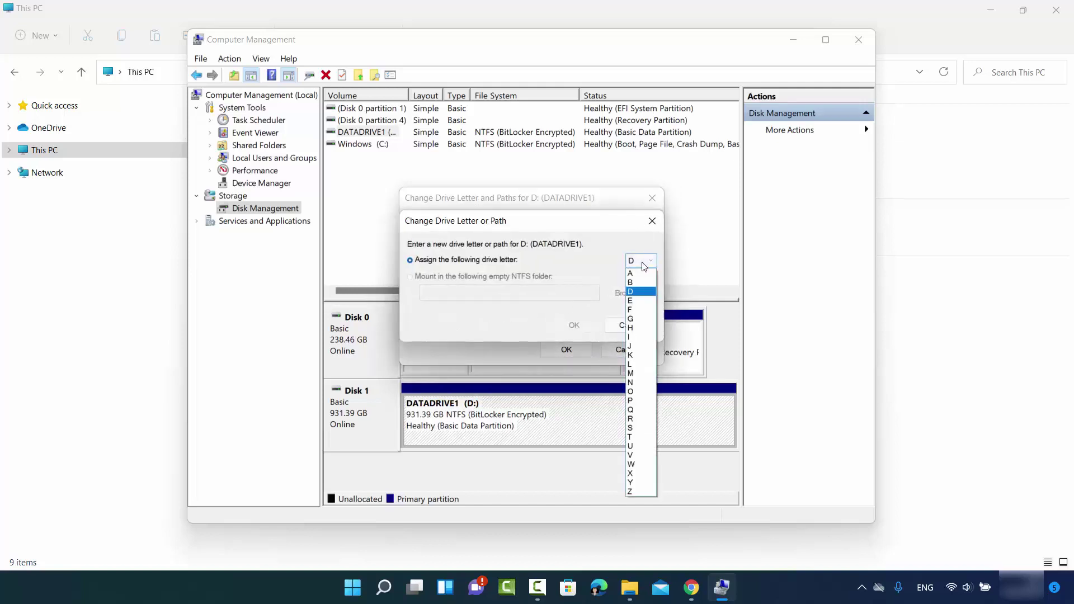
left_click(635, 303)
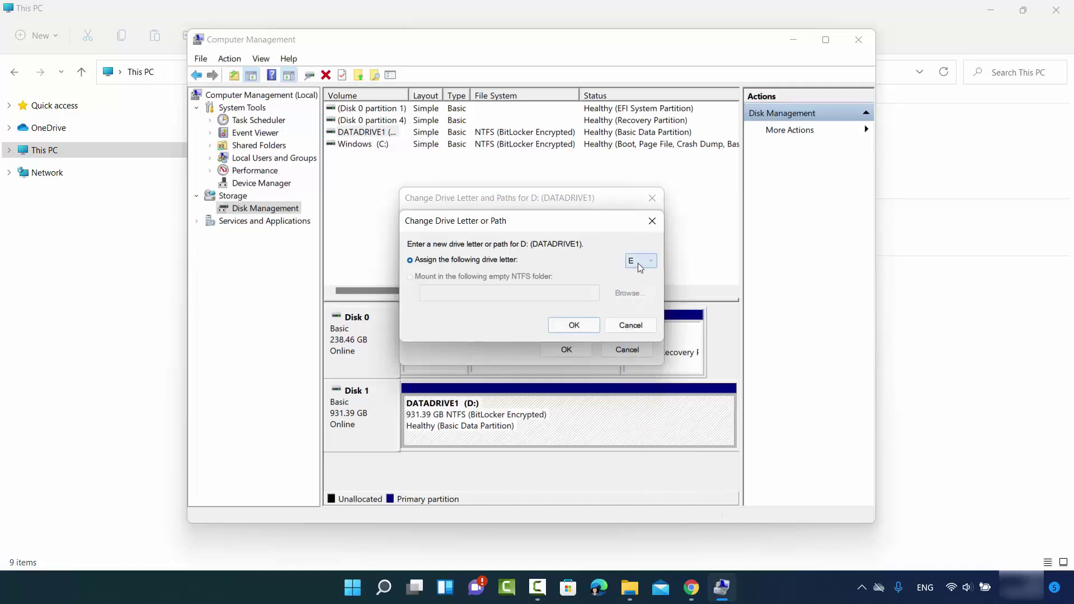
left_click(575, 326)
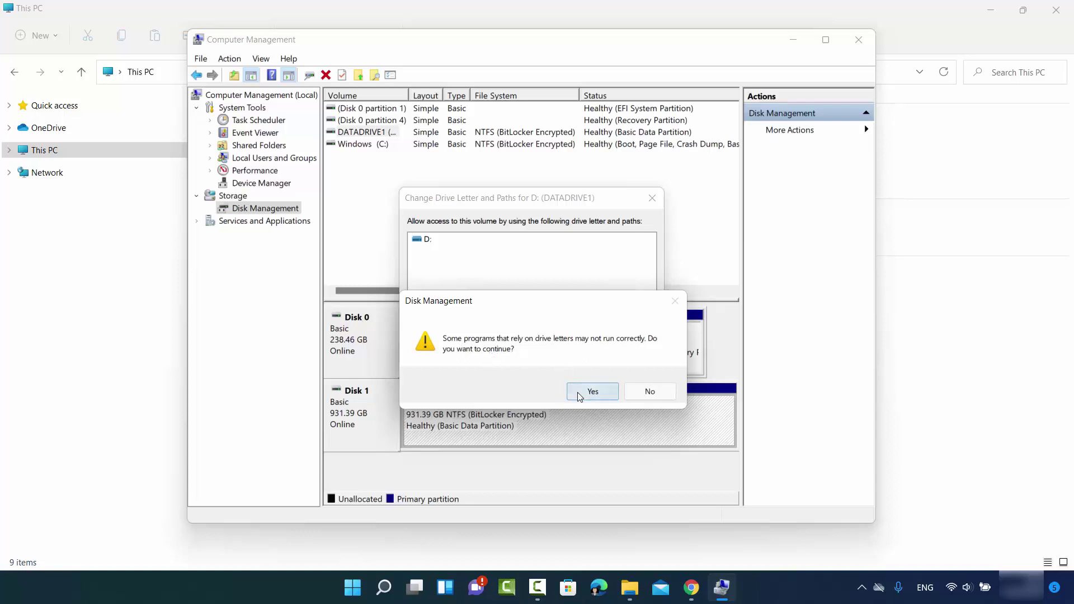
left_click(593, 392)
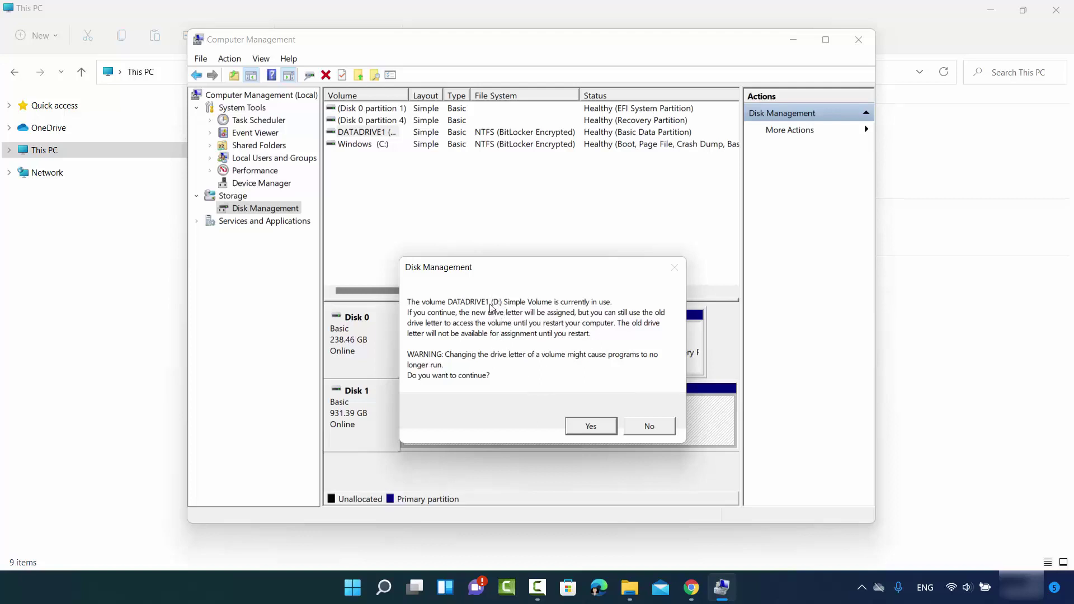
left_click(581, 431)
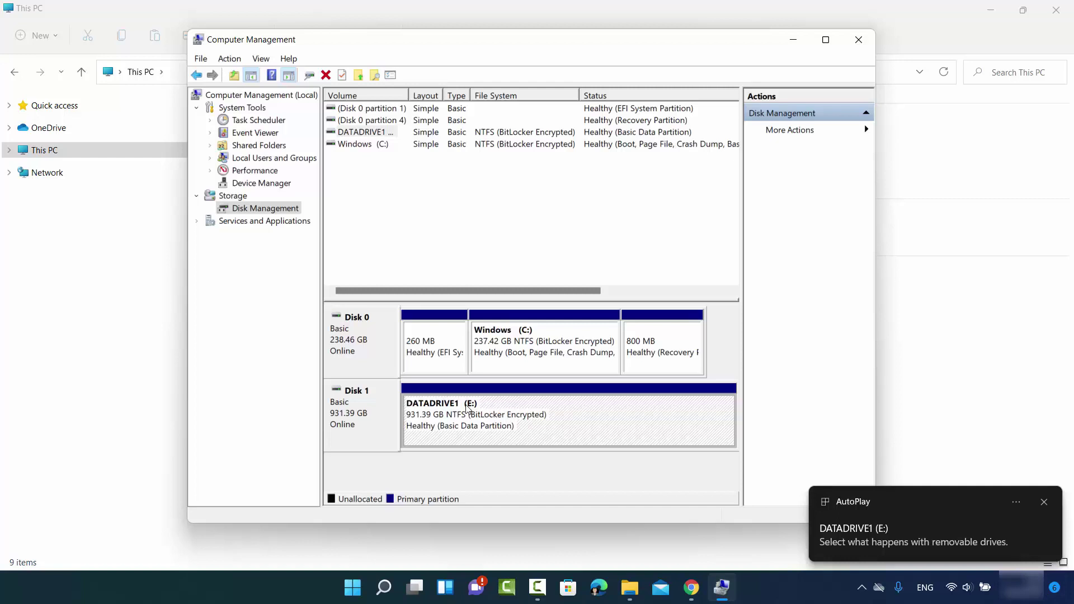
key("alt+Tab")
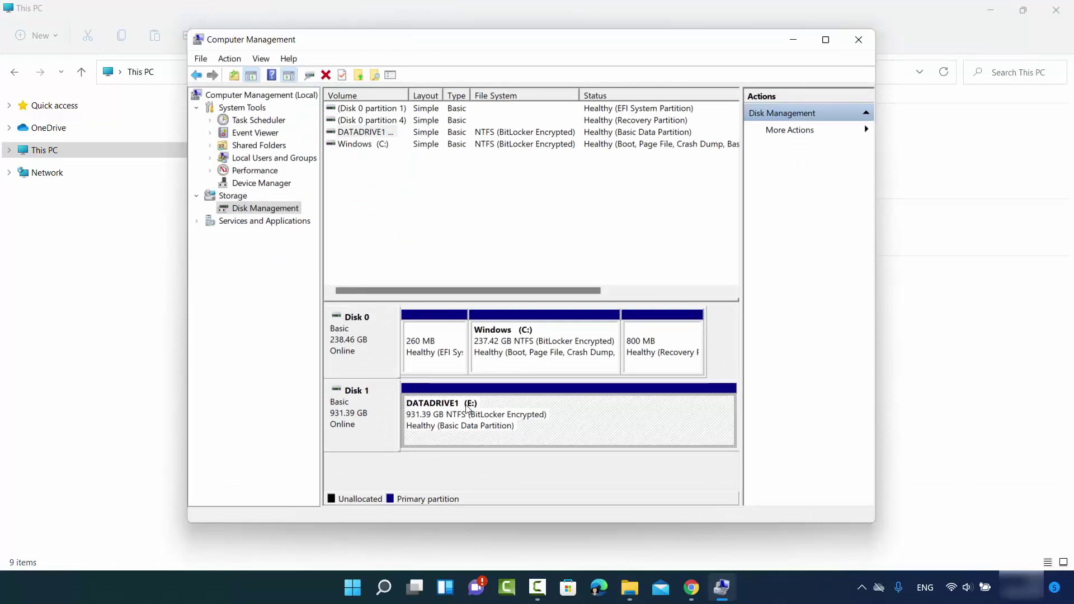
key("alt+F4")
- Launch the Manage command for This PC from its extended options
key("shift+F10")
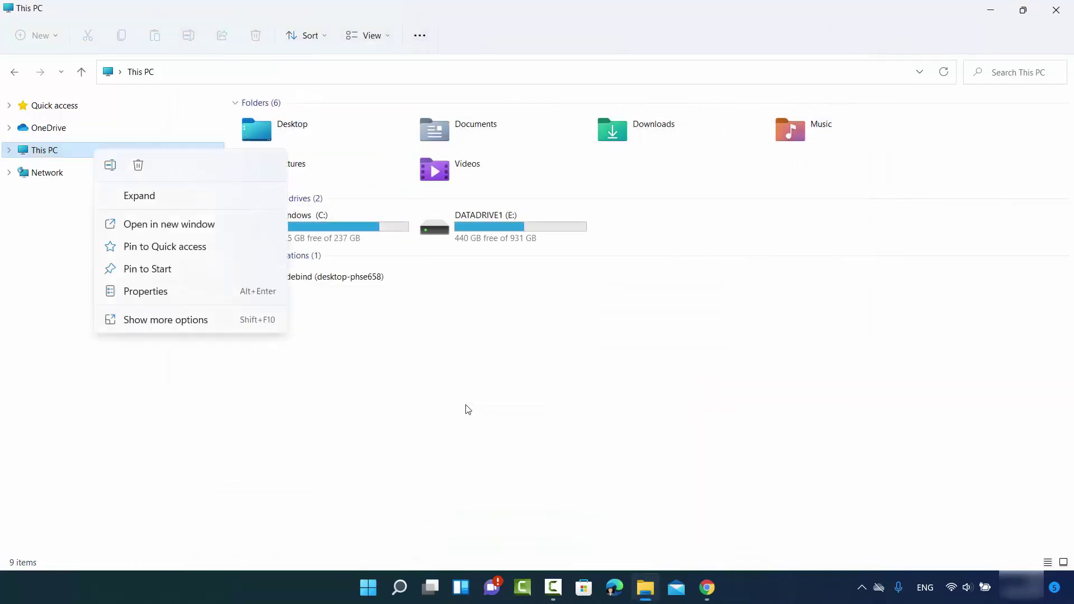
key("Down")
key("Down")
key("Return")
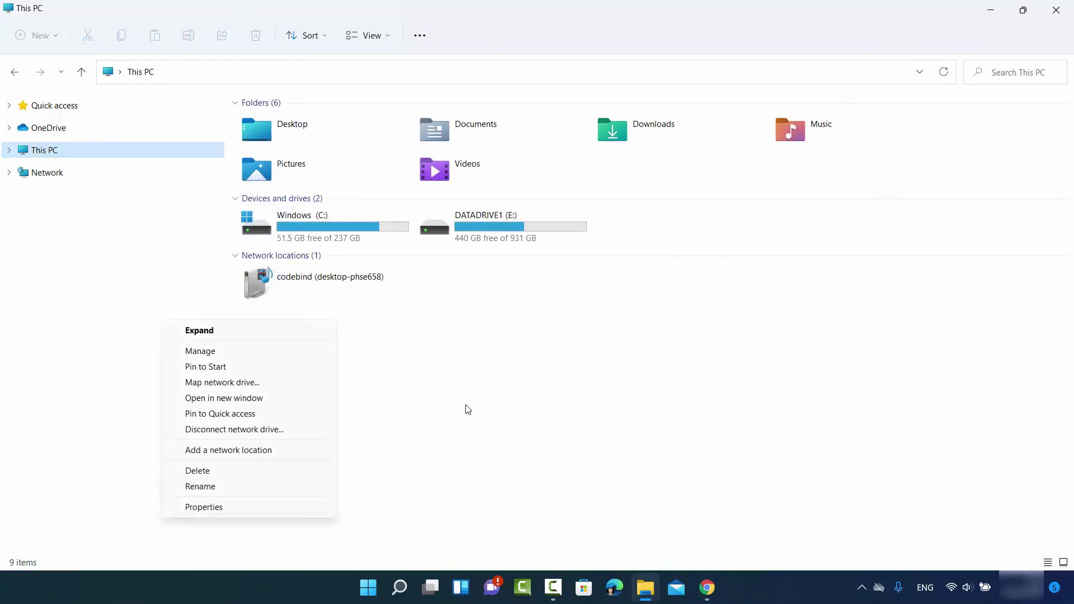
key("Down")
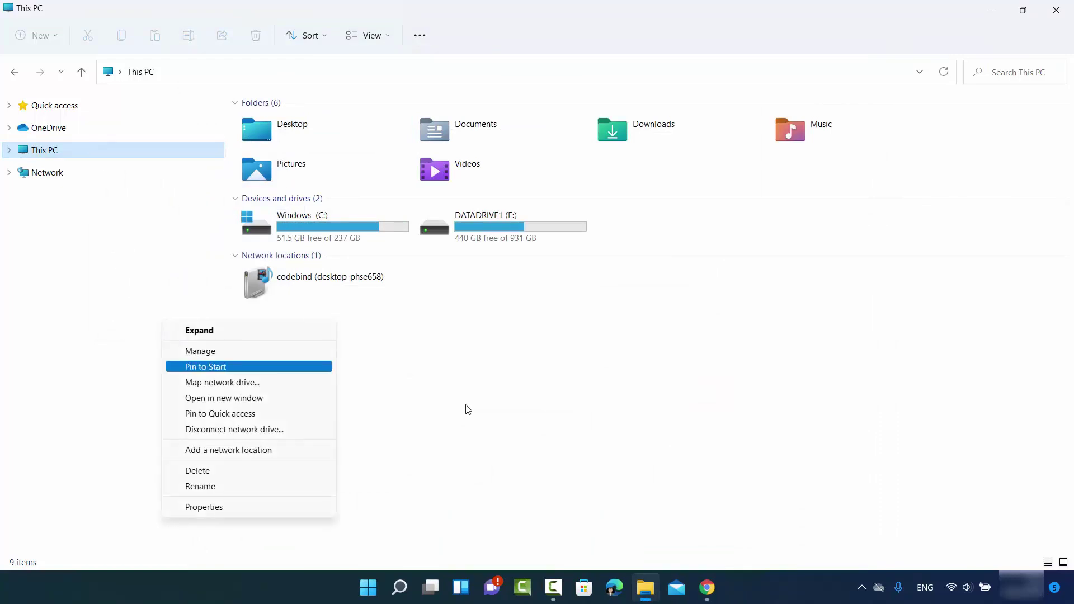
key("Up")
key("Return")
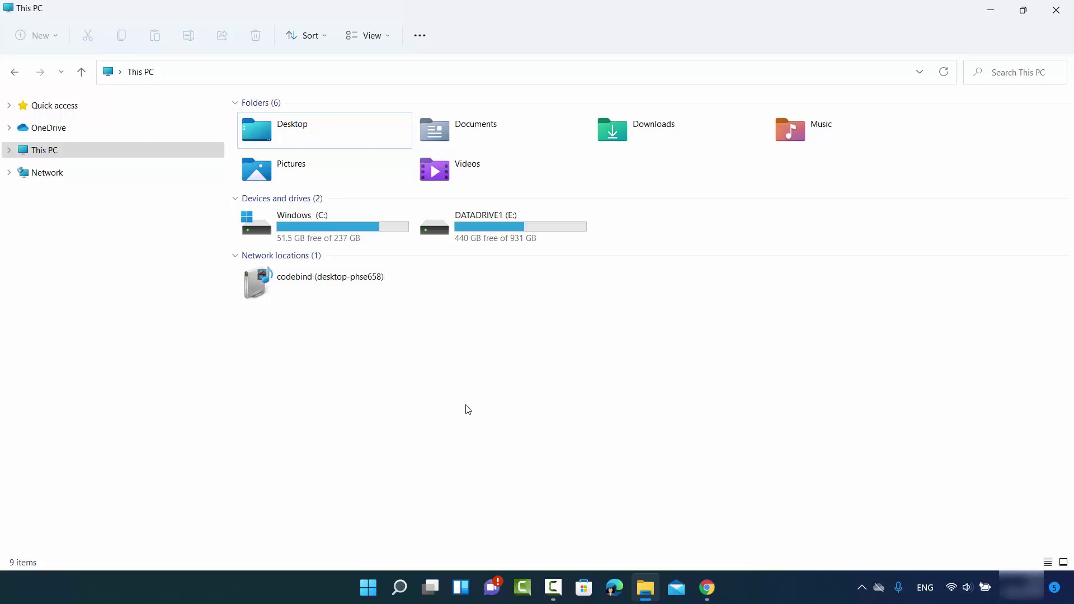
- Search Windows for "disk ma", open Create and format hard disk partitions, and close the Disk Management window
key("super+s")
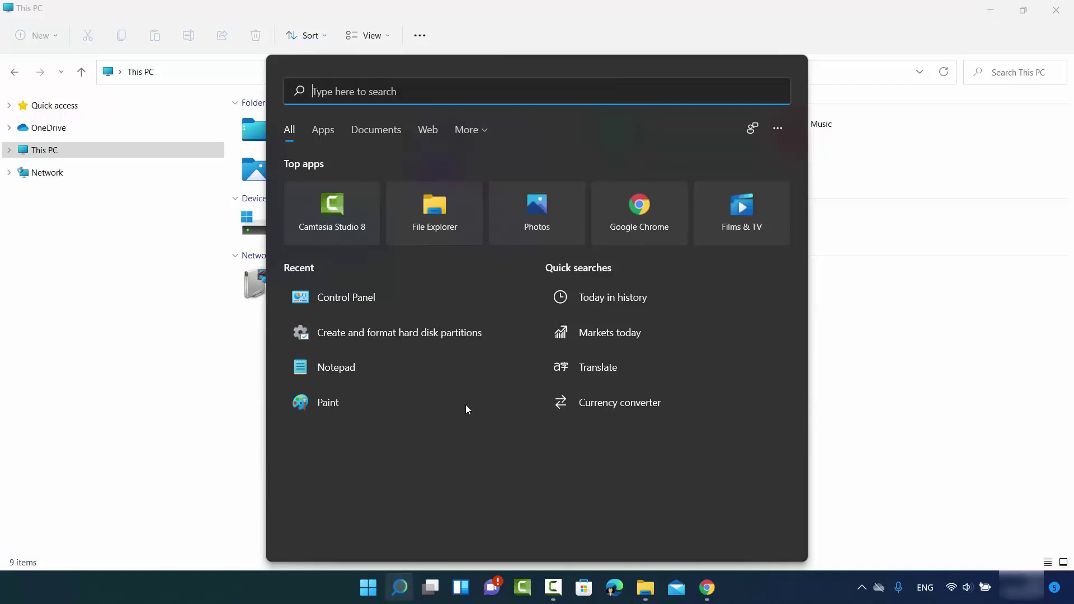
type("disk ma")
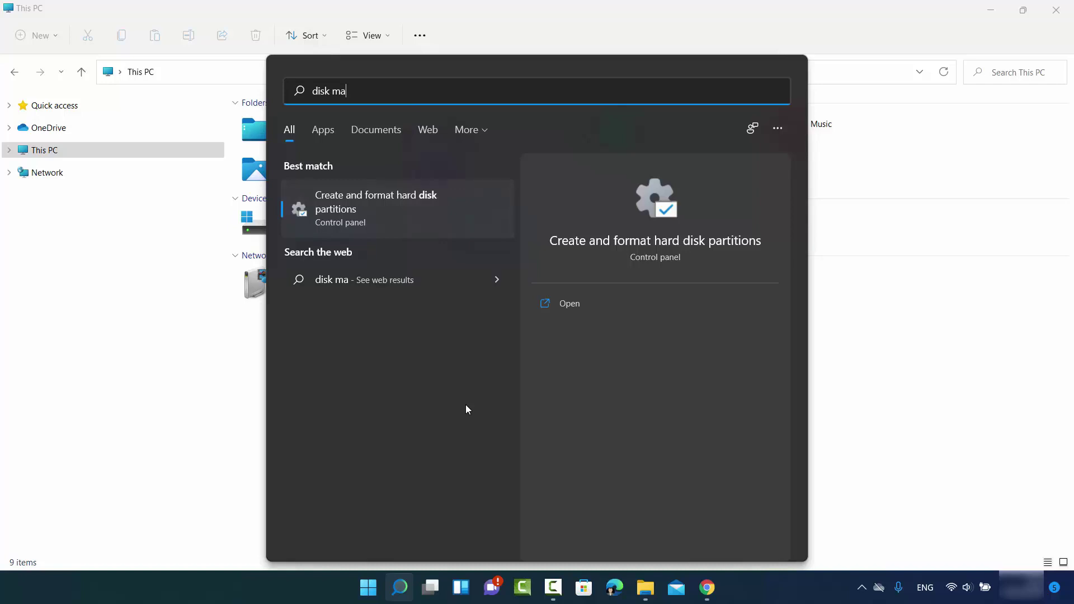
key("Return")
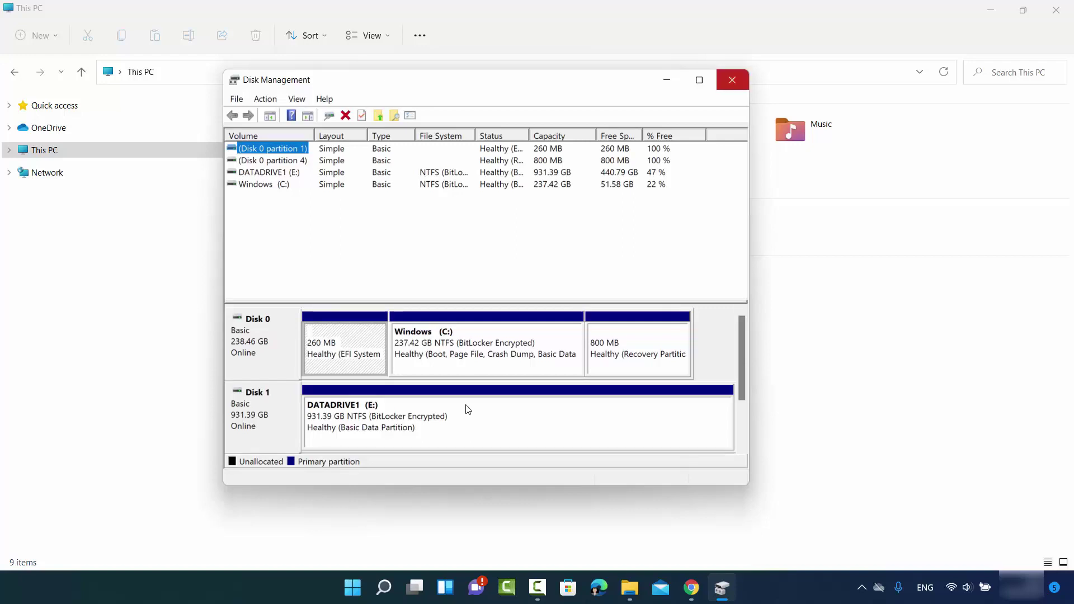
key("alt+F4")
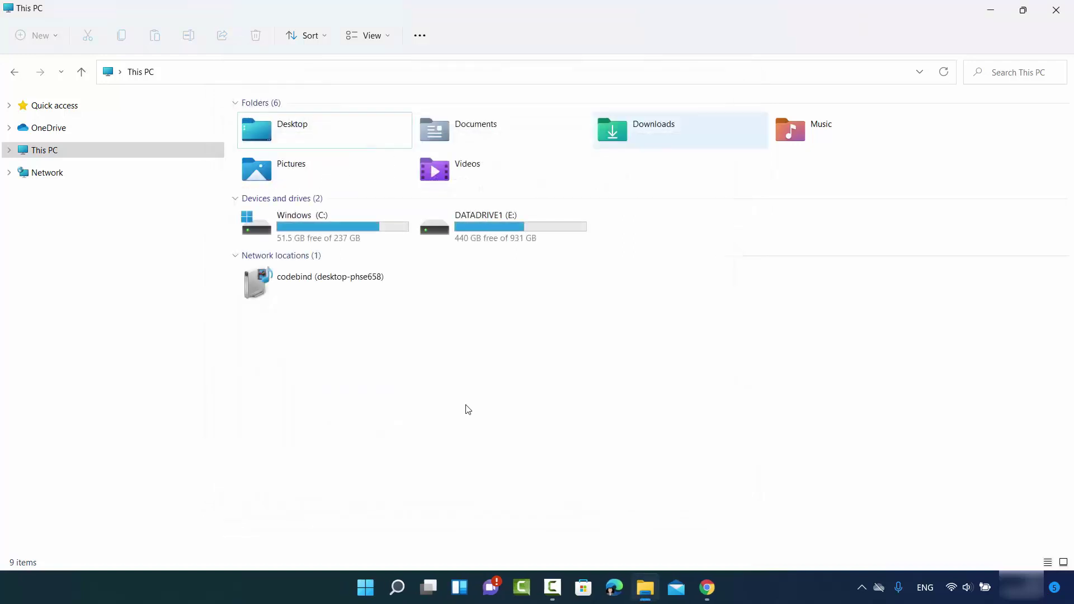
- Find Control Panel through Windows search and open its System and Security category
key("super+s")
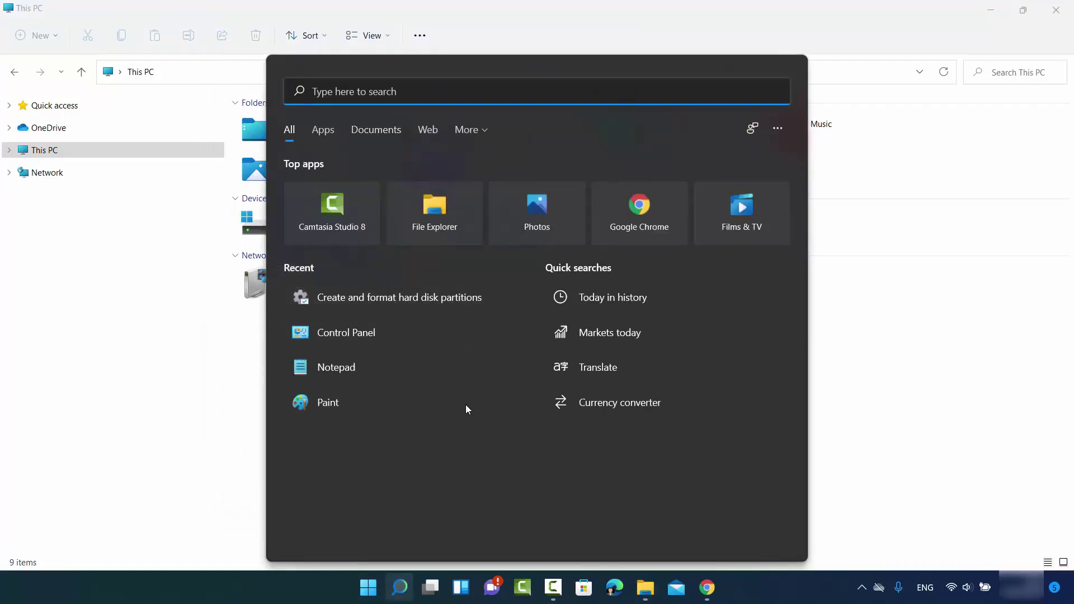
type("control Panel")
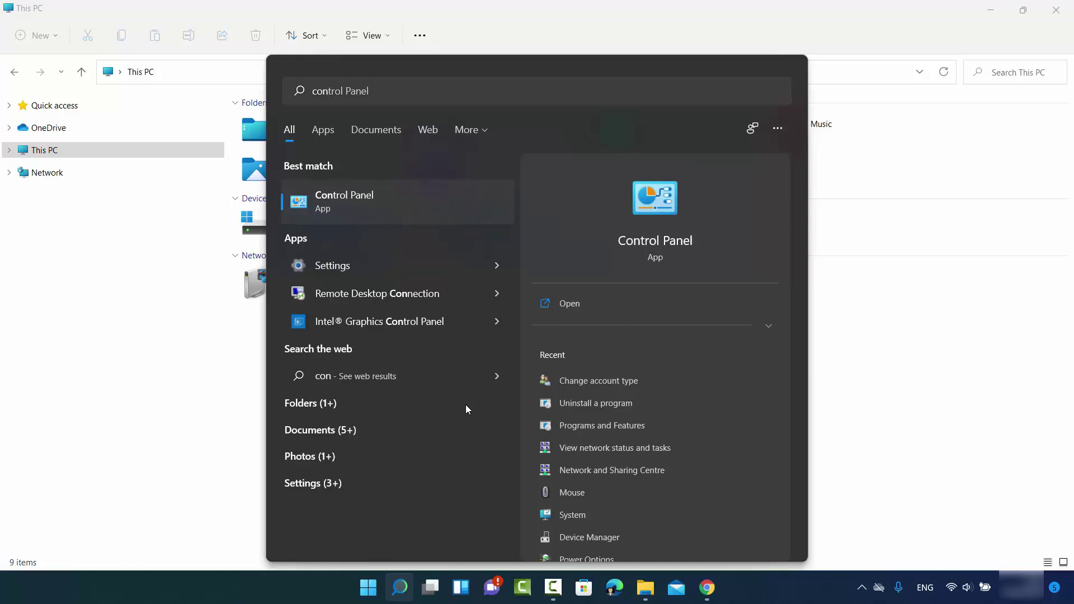
key("Return")
key("Tab")
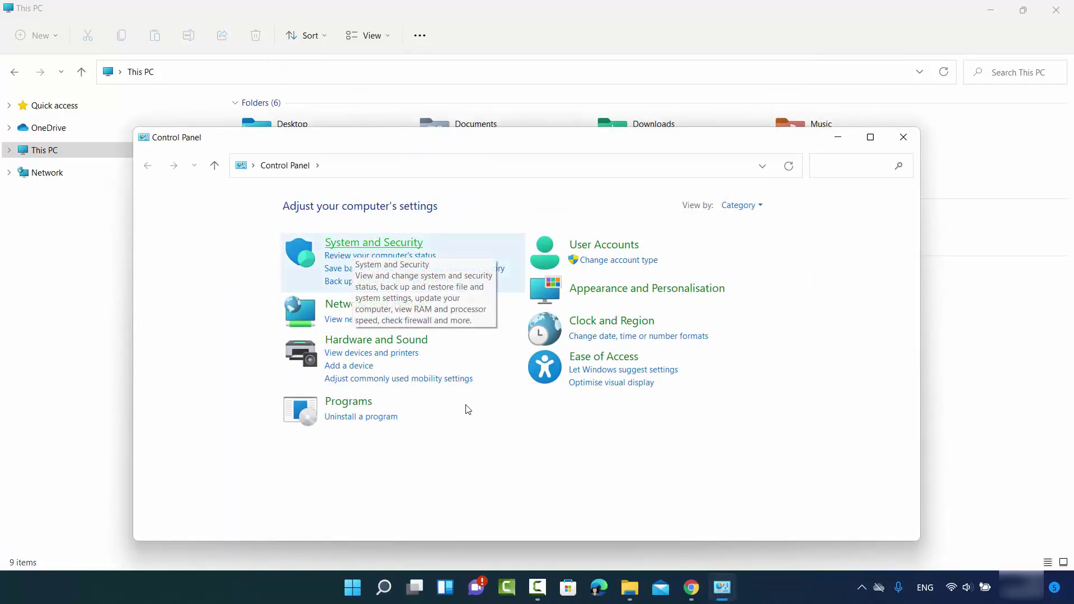
key("shift+Tab")
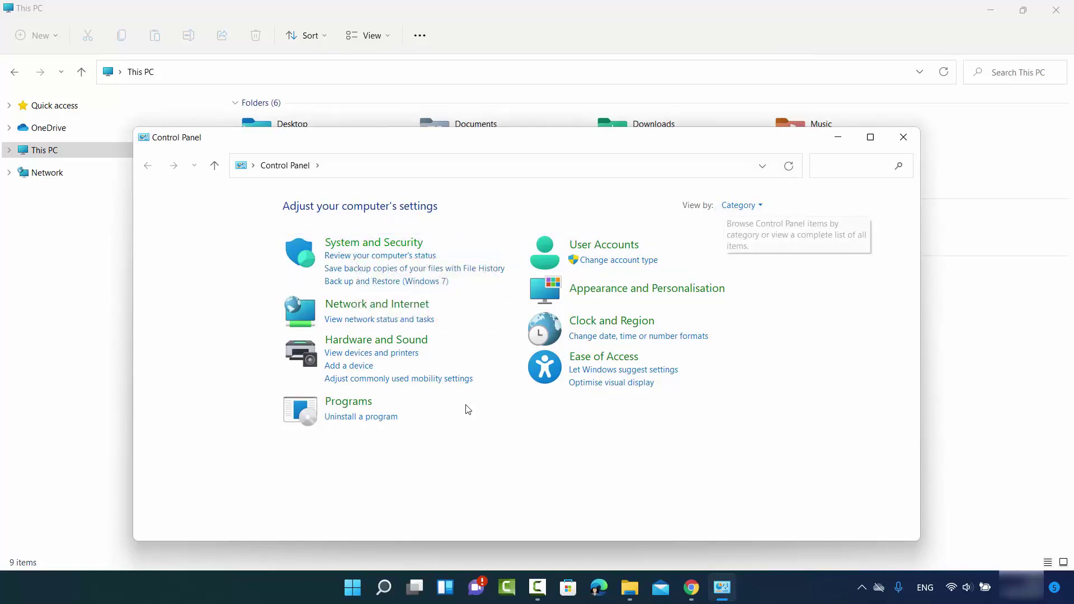
key("Tab")
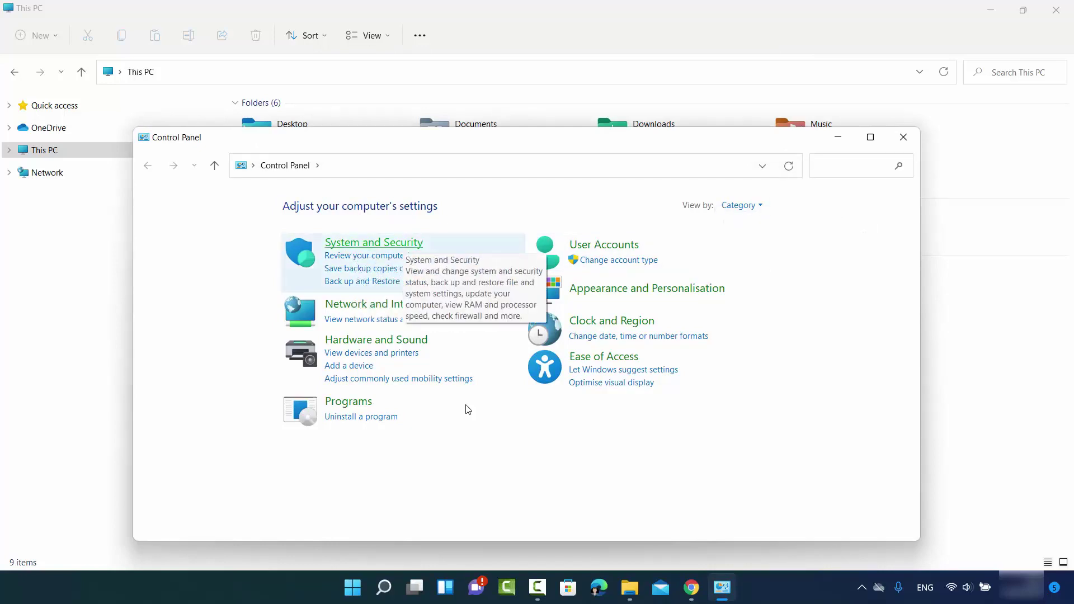
key("Return")
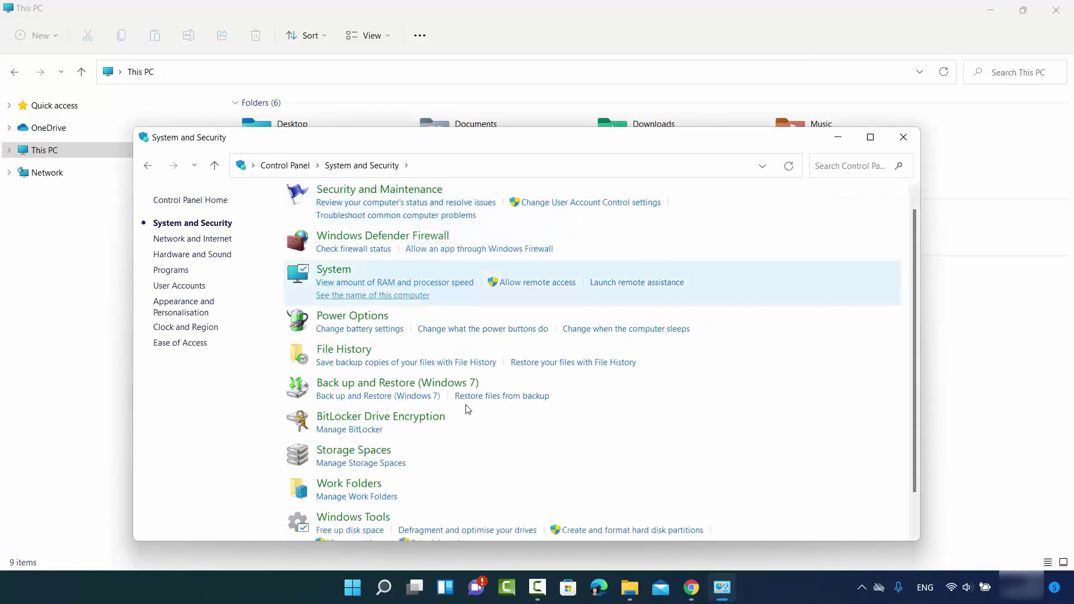
- Open Create and format hard disk partitions under Windows Tools and move the Disk Management window nearer the screen's centre
key("Down")
key("Down")
key("Down")
key("Down")
key("Down")
key("Down")
key("Down")
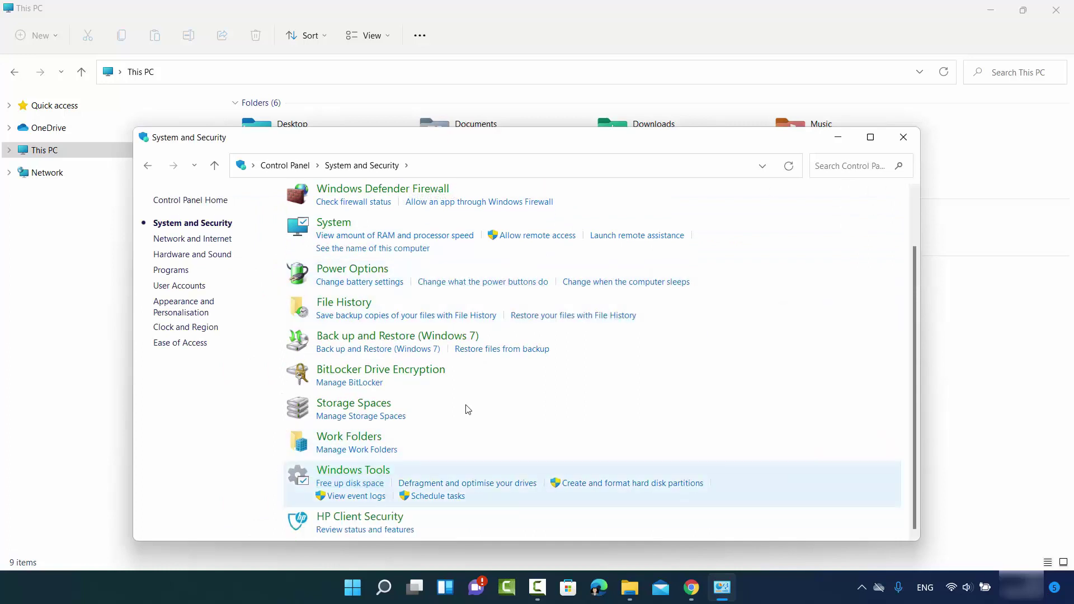
key("Right")
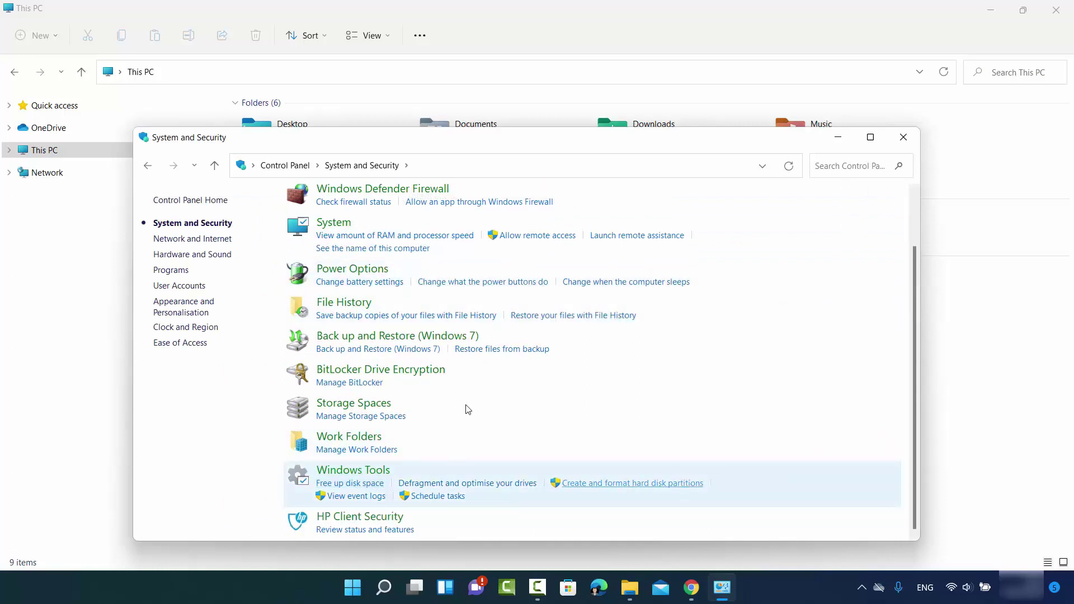
key("Return")
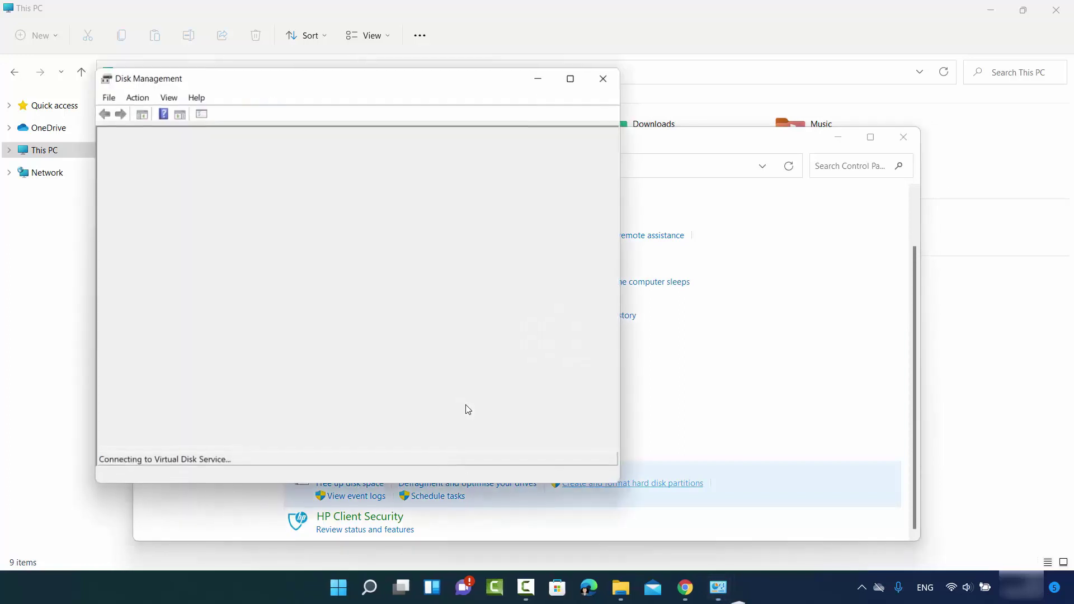
left_click_drag(369, 80, 517, 98)
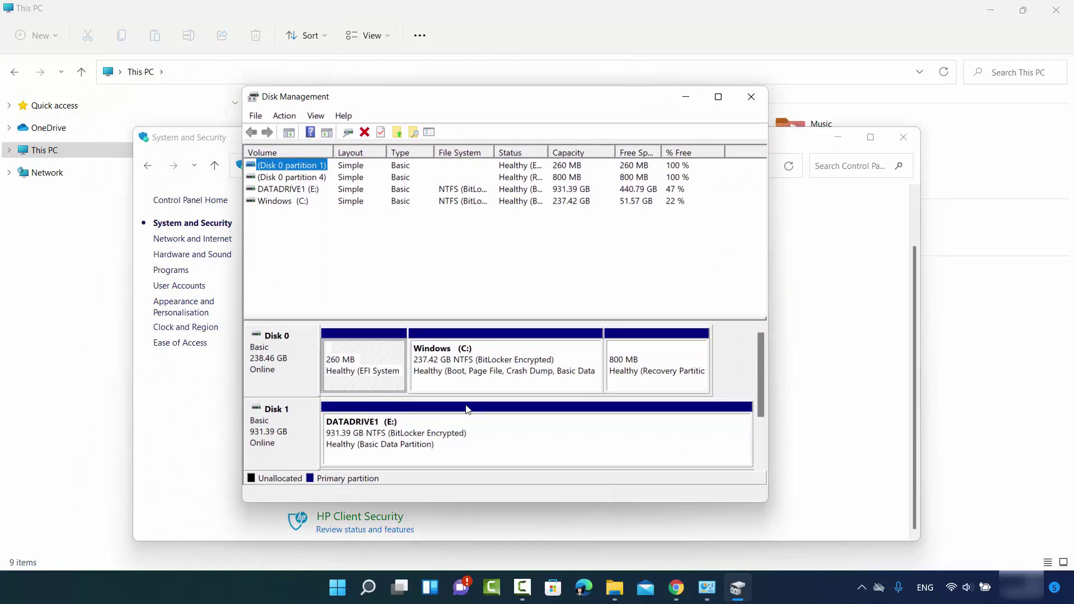
- Open the Change Drive Letter and Paths settings for the DATADRIVE1 volume on Disk 1
left_click(468, 410)
right_click(468, 410)
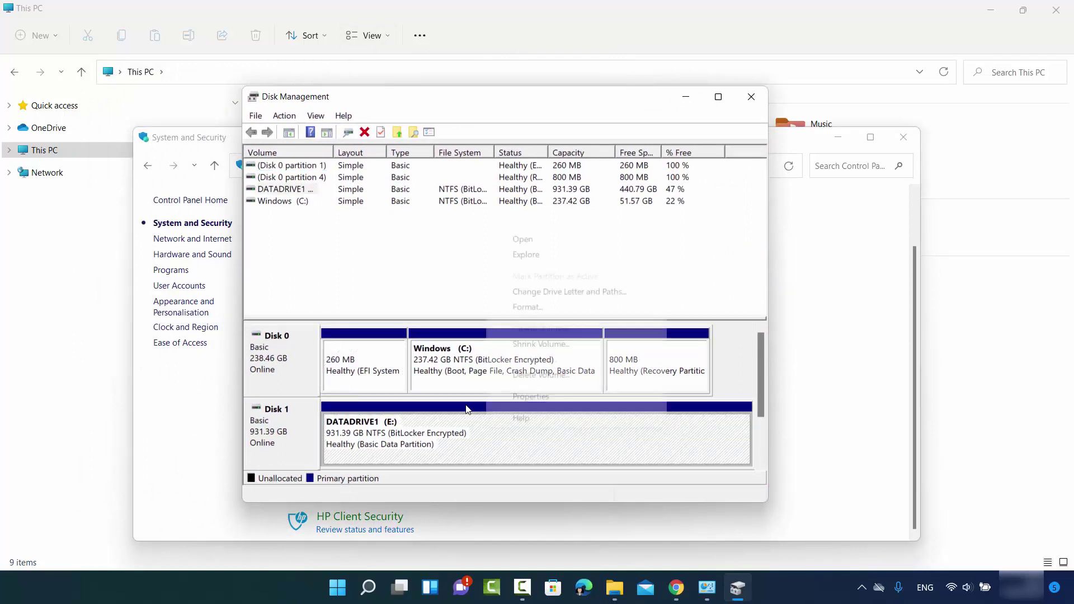
key("Up")
key("Up")
key("Up")
key("Up")
key("Up")
key("Up")
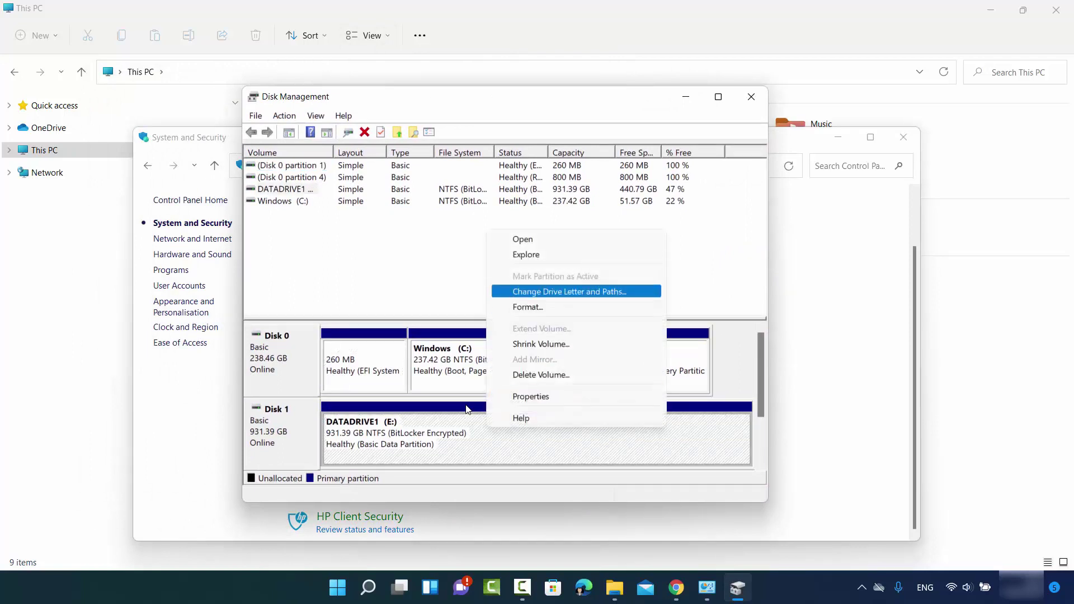
key("Return")
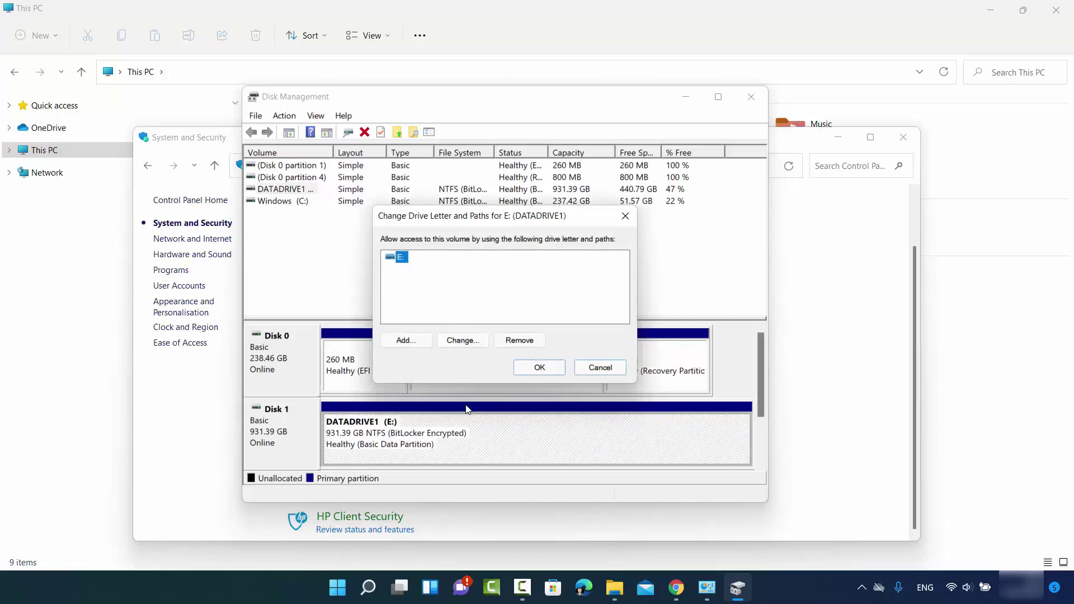
- Assign drive letter D to DATADRIVE1, agreeing to continue, and switch to the This PC window in File Explorer
key("Tab")
key("Tab")
key("Return")
key("alt+Down")
key("Up")
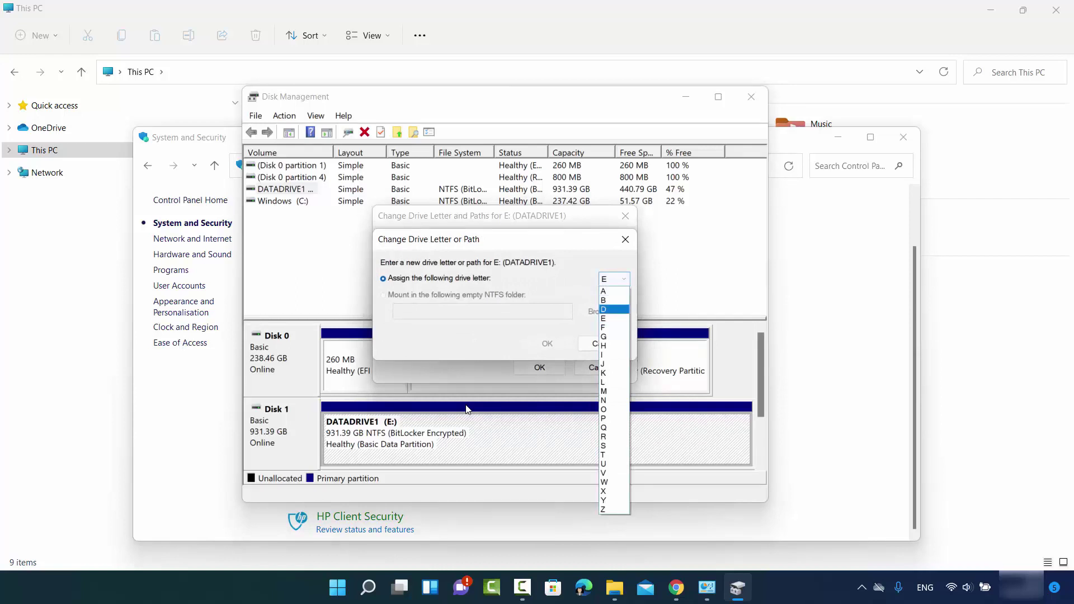
key("Return")
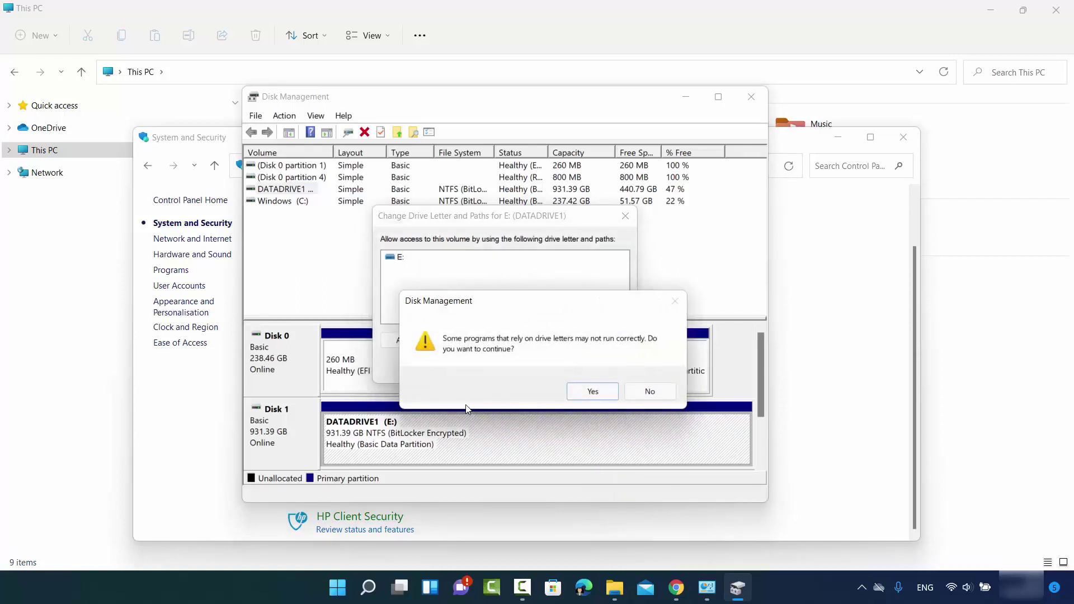
key("Return")
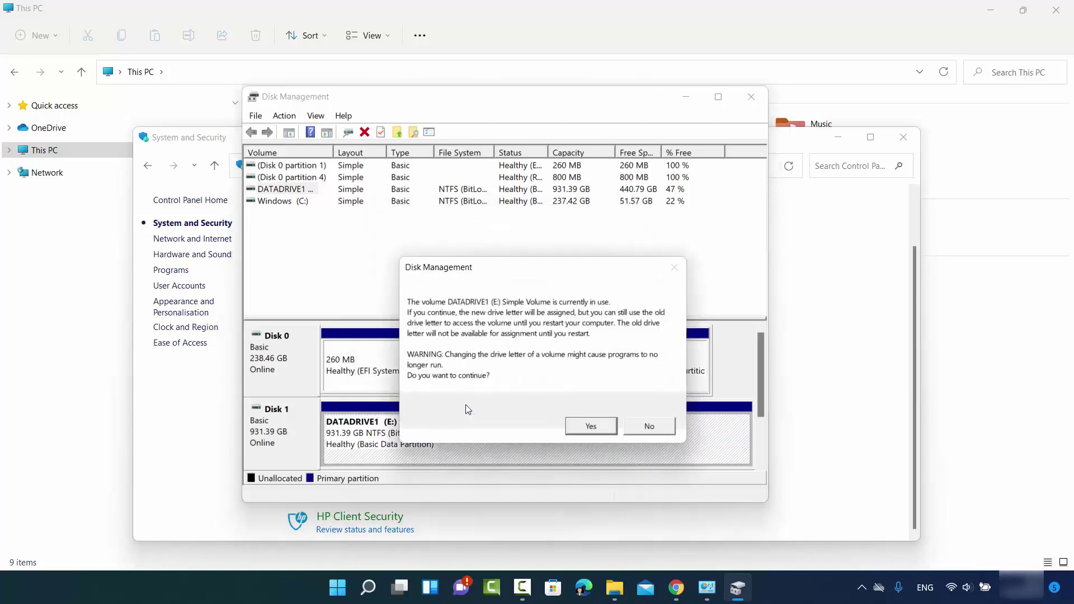
key("Return")
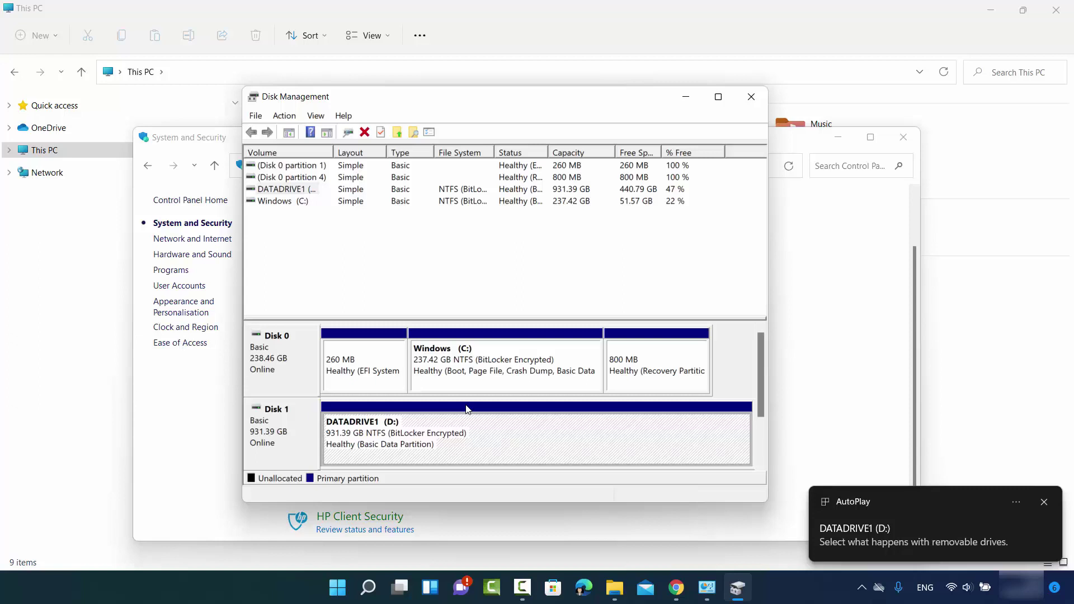
key("alt+Tab")
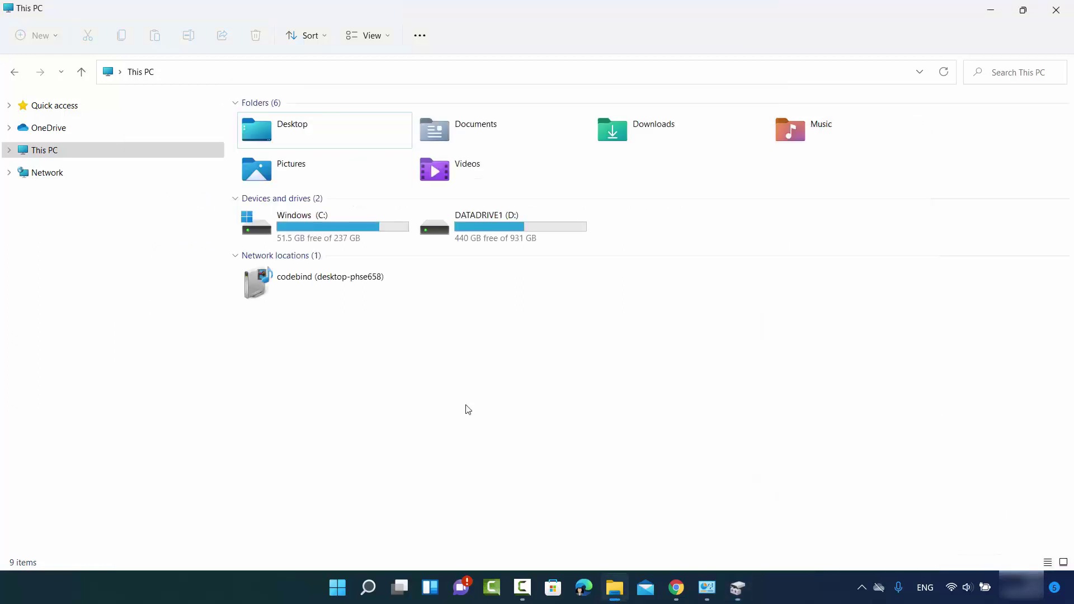